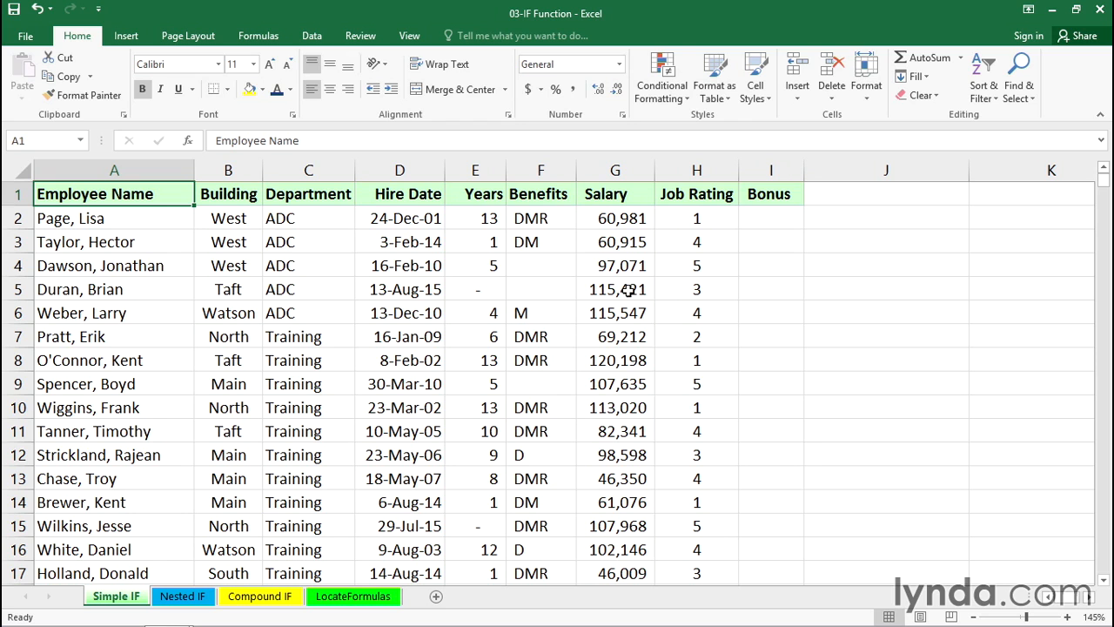
Inspect the Bonus formula and Job Rating header, and widen the Bonus column to roughly four times its width.
click(766, 218)
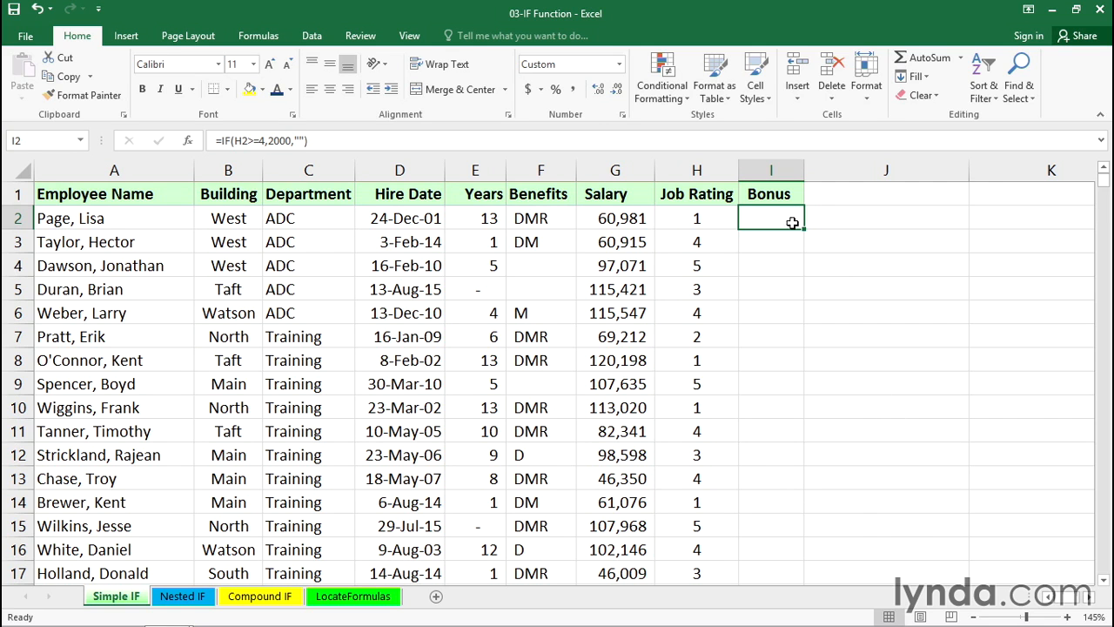
click(697, 196)
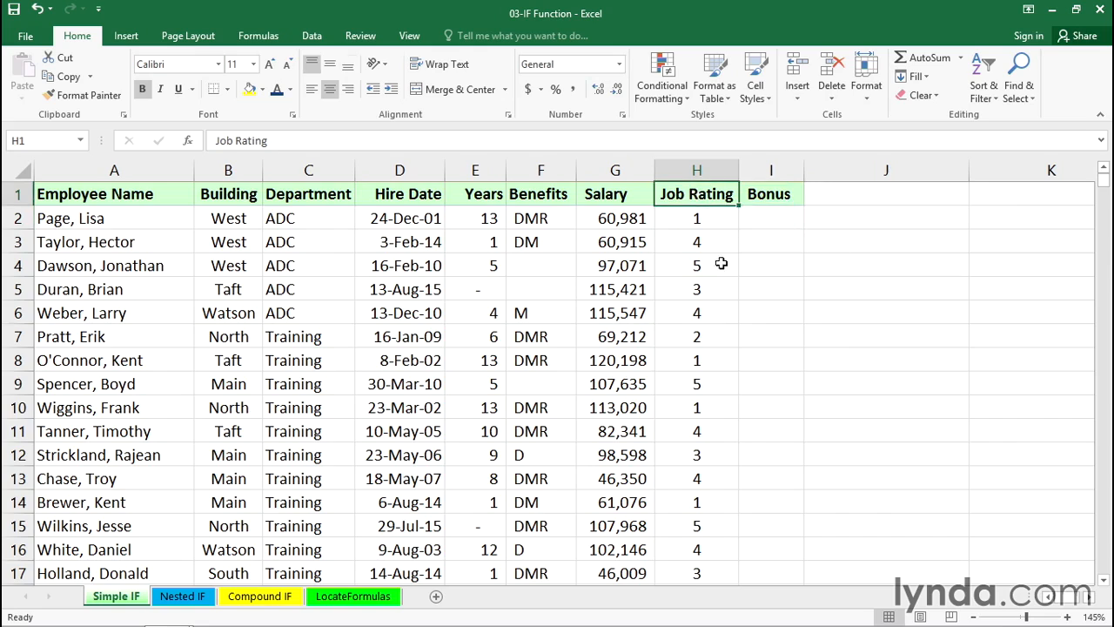
ctrl+scroll(746, 345, up, 8)
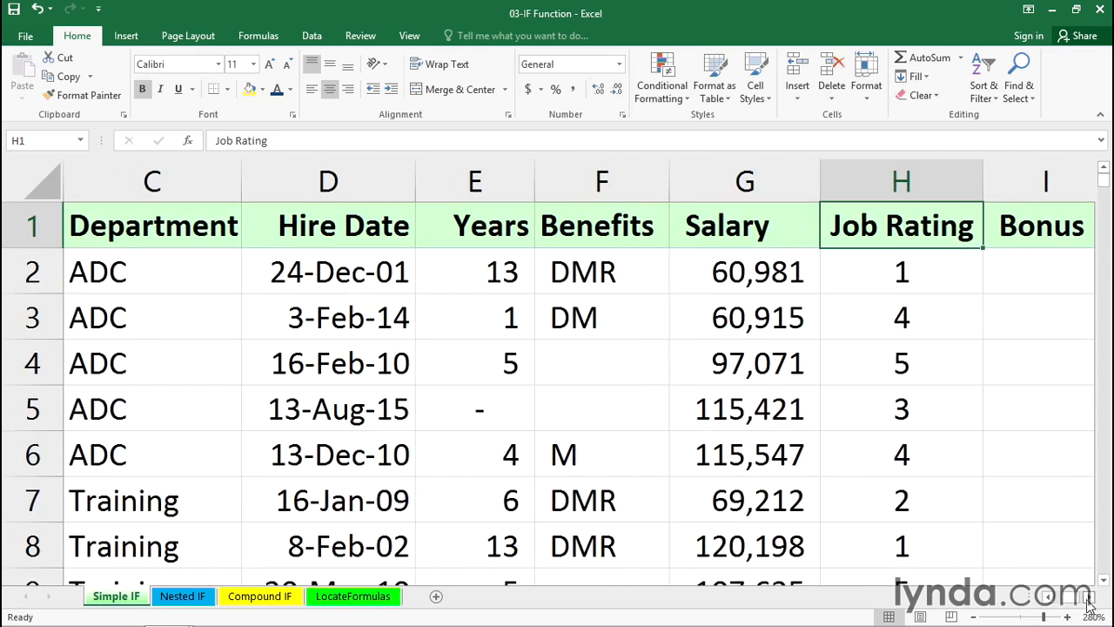
ctrl+scroll(1092, 606, up, 1)
scroll(1090, 603, right, 4)
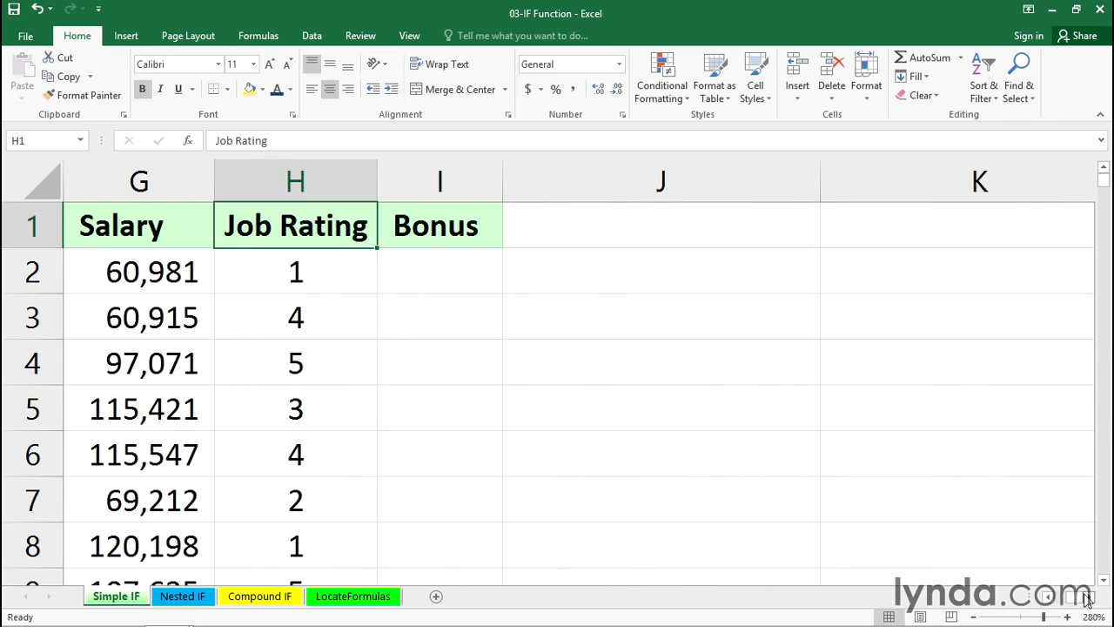
drag(503, 180, 882, 180)
Start an IF formula in cell I2 with the logical test H2>3.
click(474, 271)
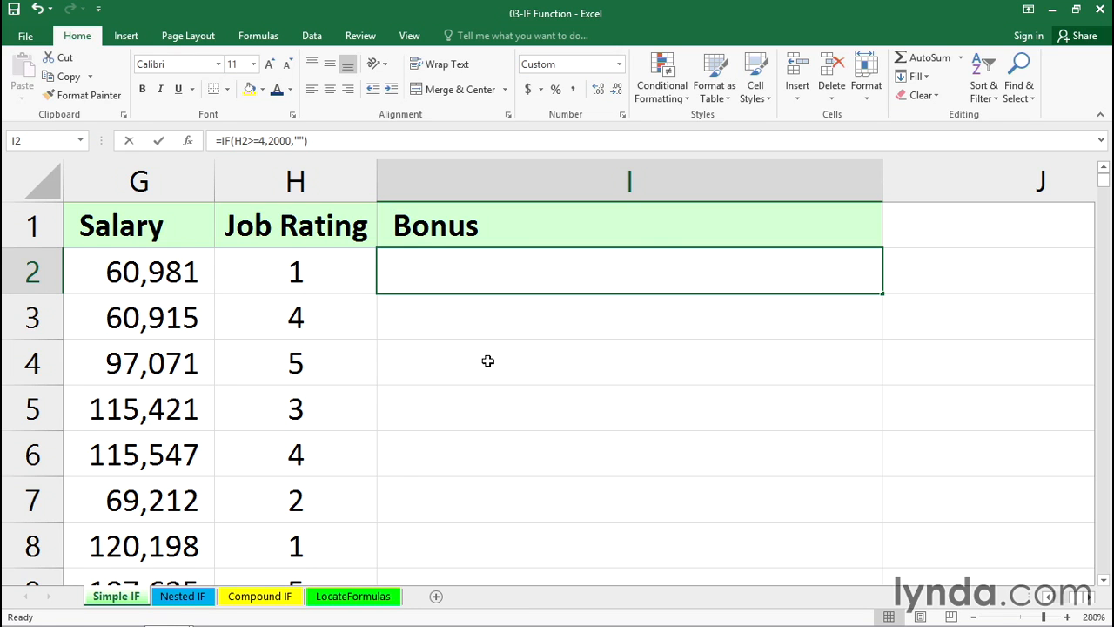
text(=if)
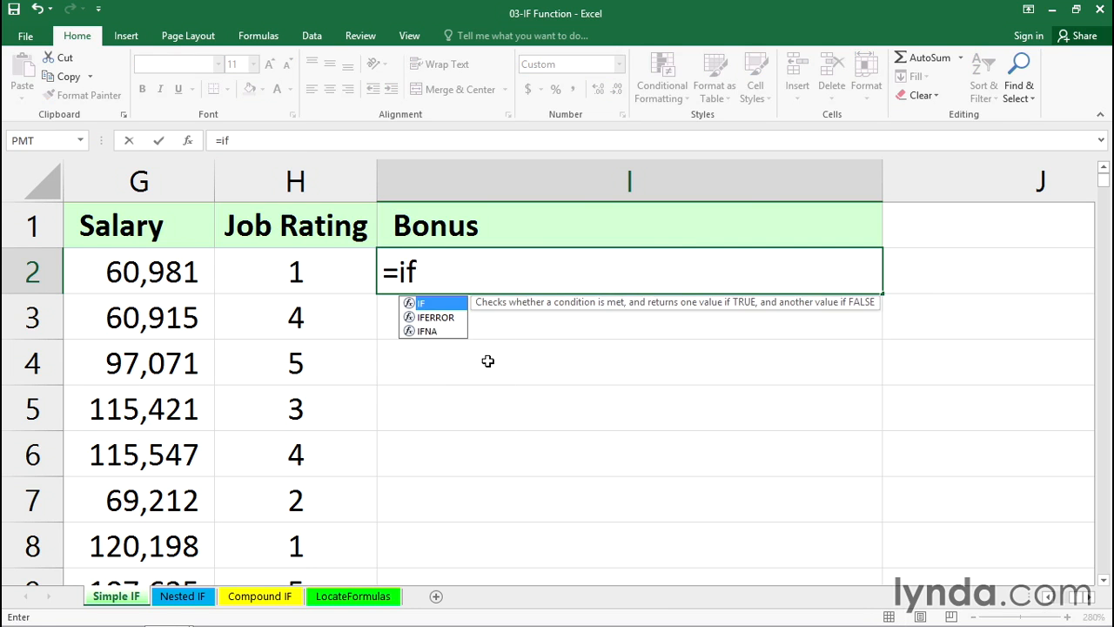
text(()
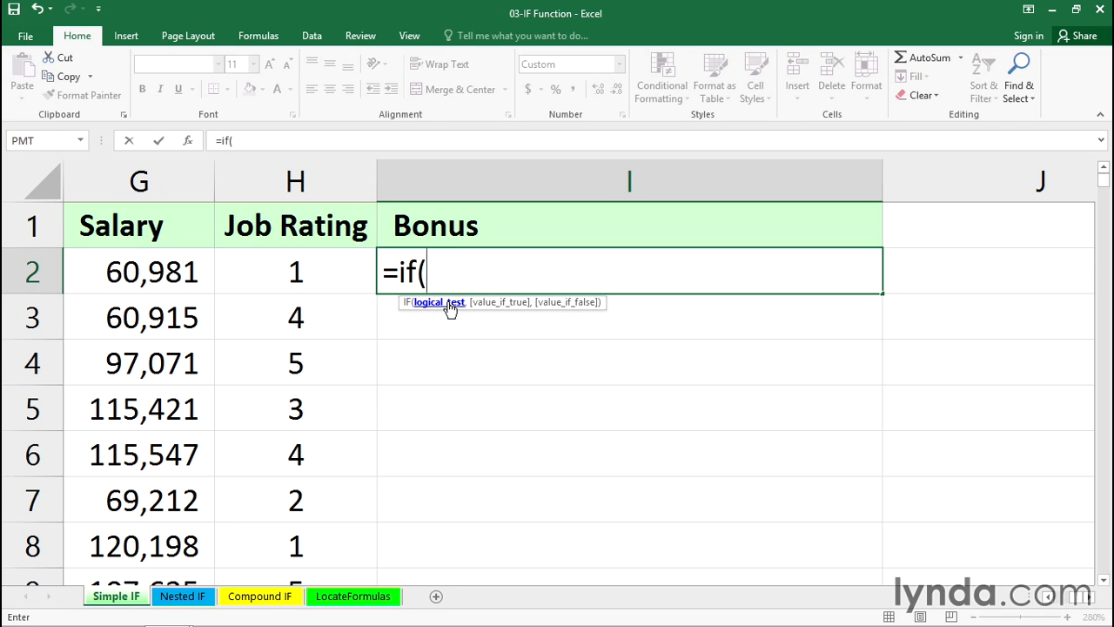
click(312, 271)
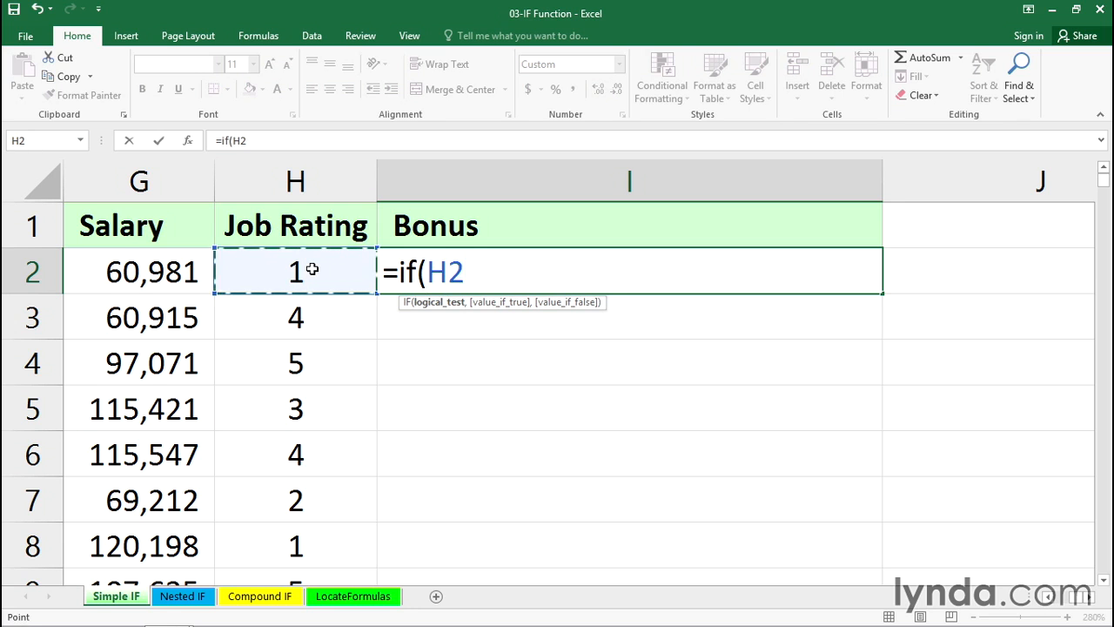
text(>3)
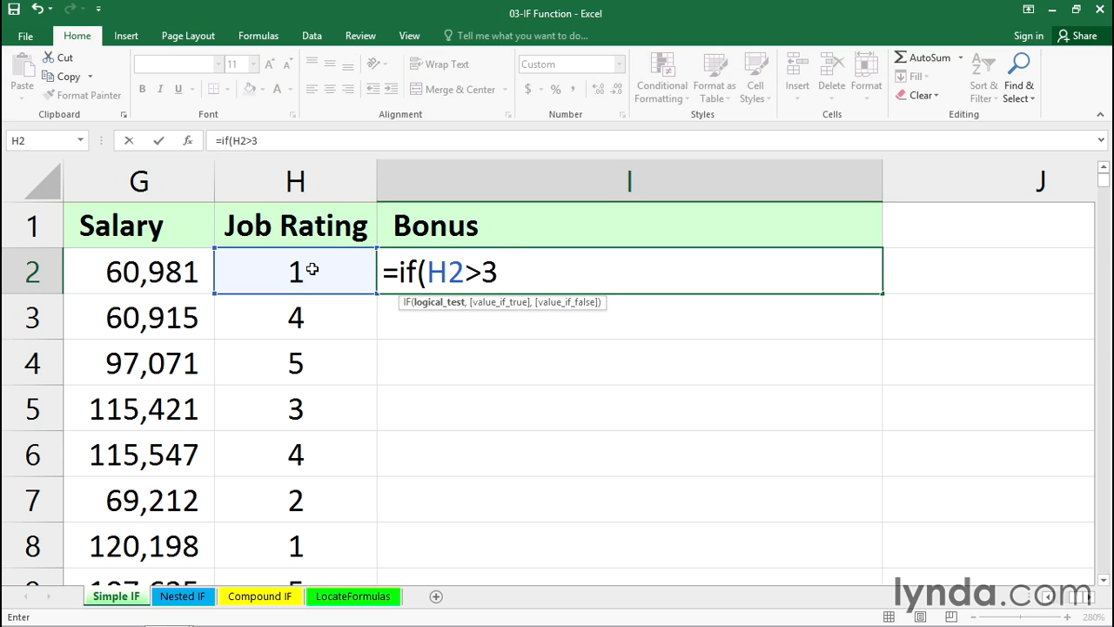
Try H2>=4 as the formula's logical test, and restore H2>3.
key(BackSpace)
text(=4)
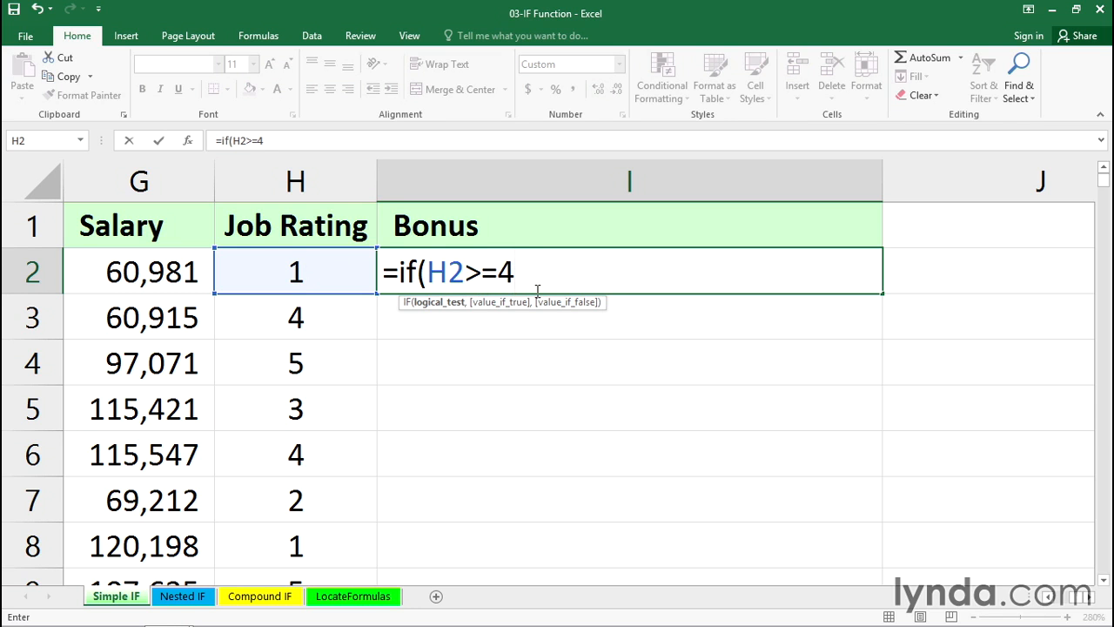
key(BackSpace)
key(BackSpace)
text(3,)
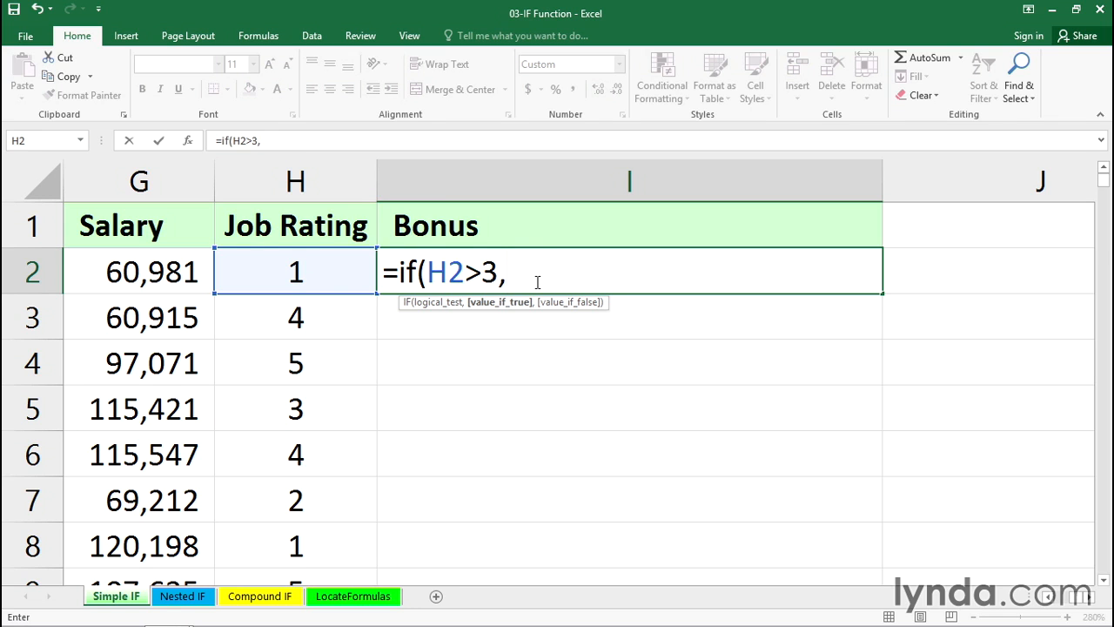
Complete the IF formula in I2 with 3000 as the true value and "" as the false value.
text(3000,)
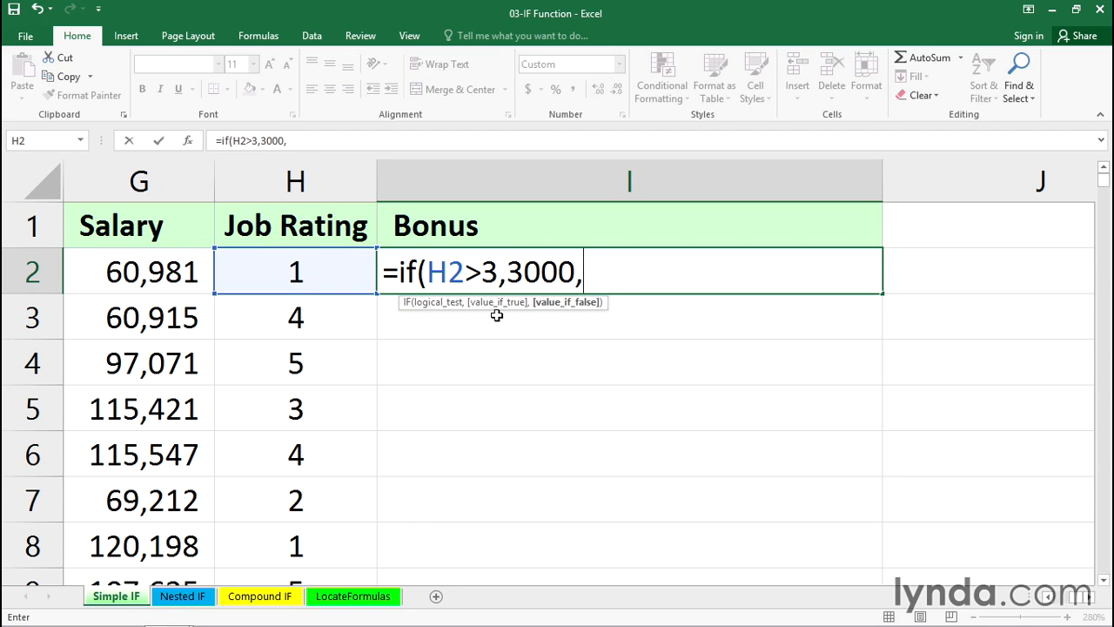
text(0)
key(BackSpace)
text("")
drag(576, 272, 515, 272)
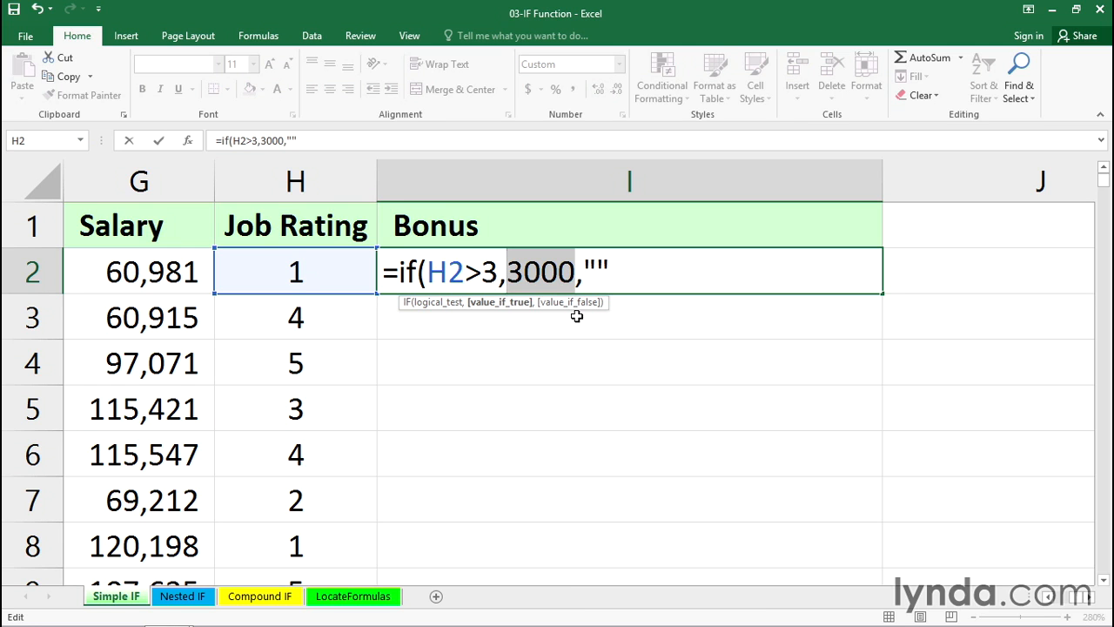
key(ctrl+Return)
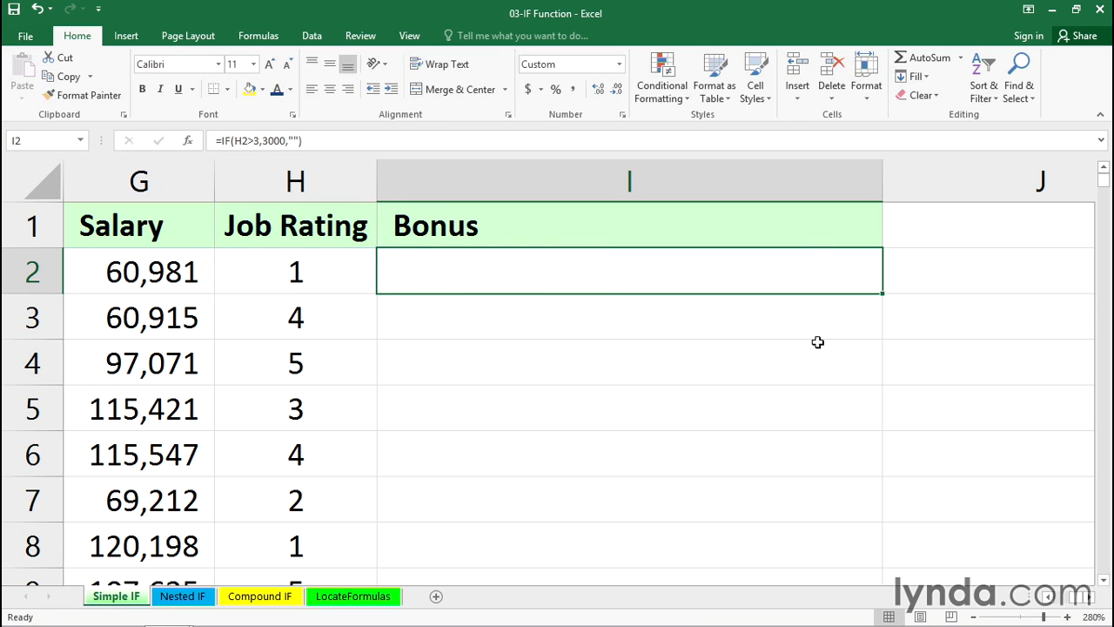
Copy the I2 formula down the whole Bonus column and narrow that column slightly.
double_click(881, 294)
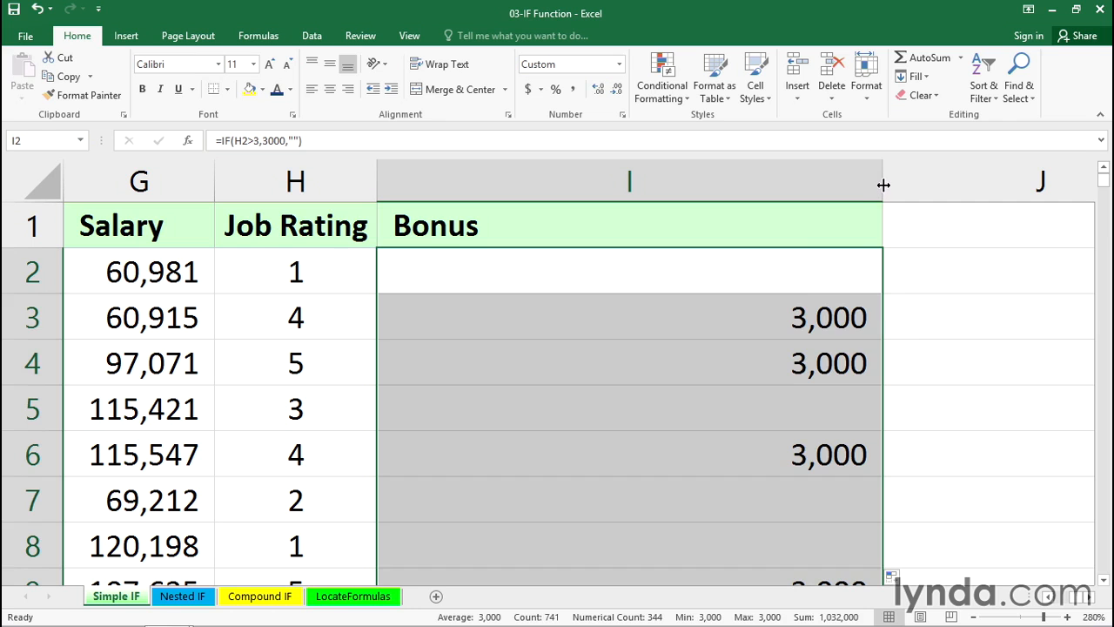
drag(883, 185, 804, 186)
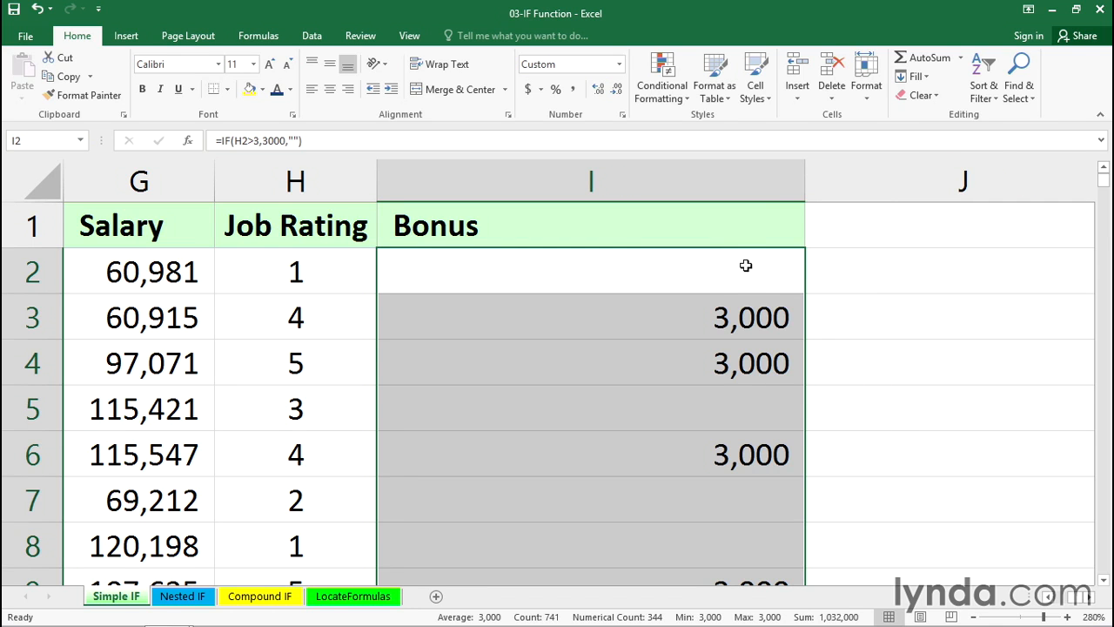
Review the formula in I2 and check the sum of the whole Bonus column.
key(F2)
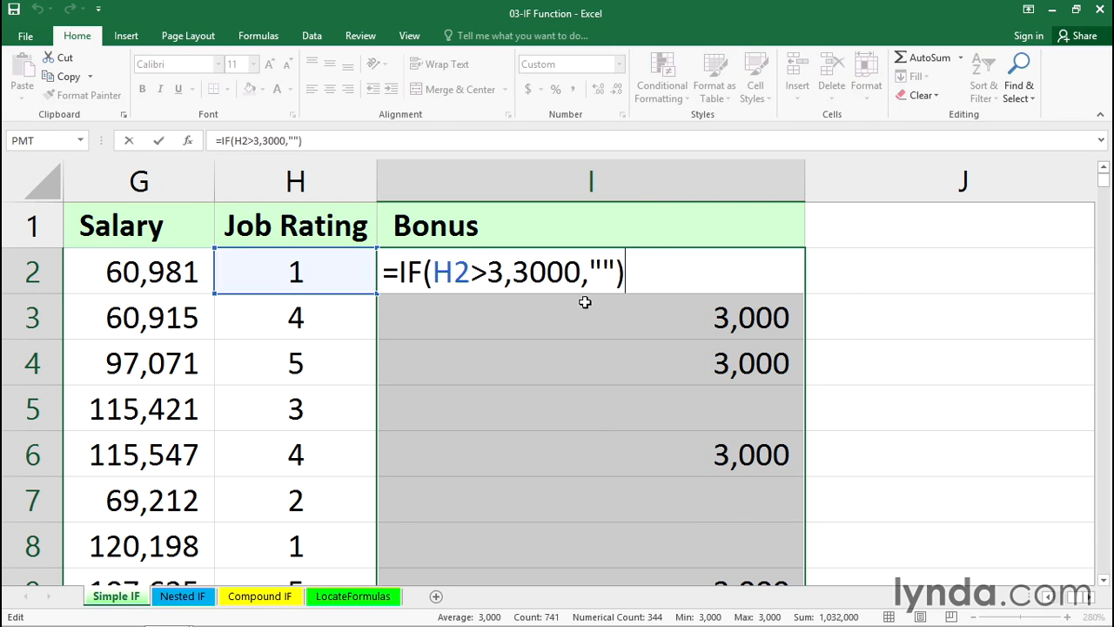
key(Escape)
click(633, 177)
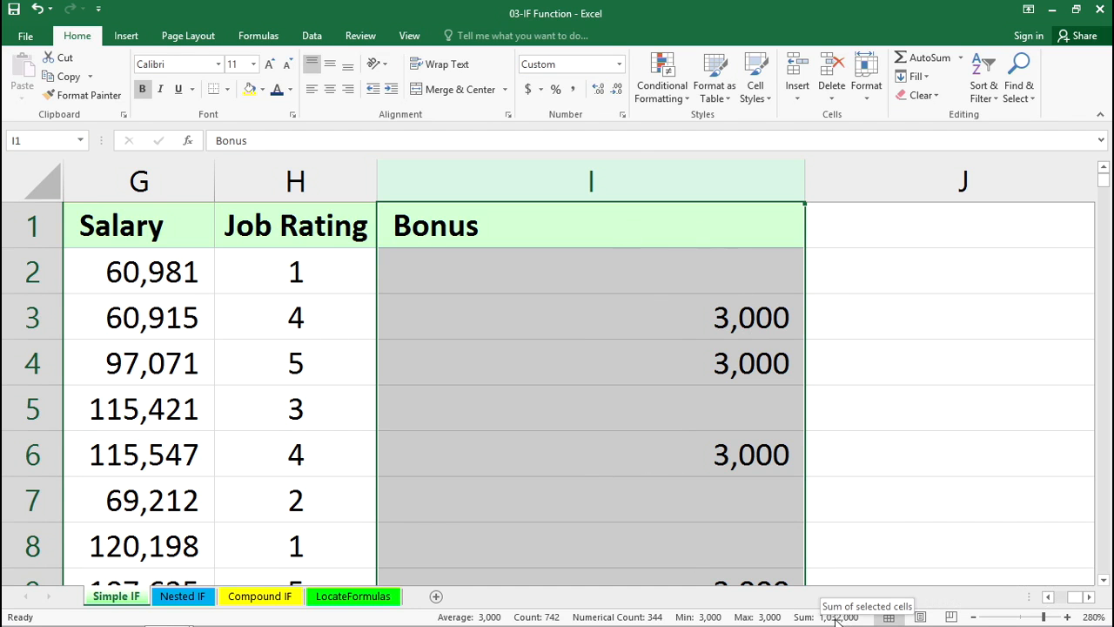
Narrow the Bonus column and enter 3000 in cell J2.
drag(802, 182, 687, 181)
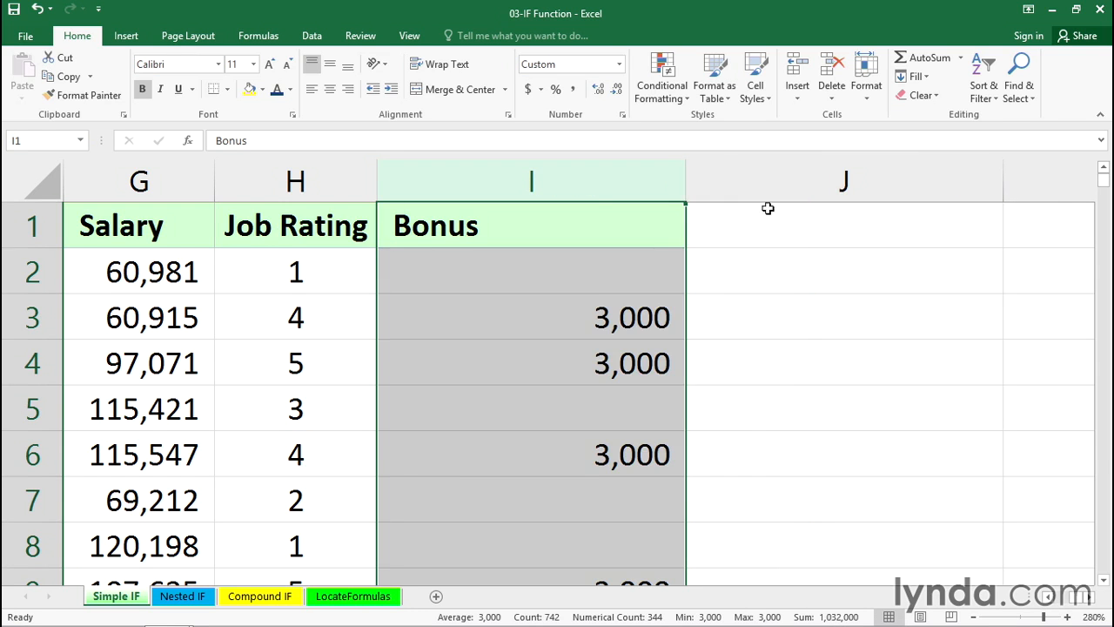
click(891, 273)
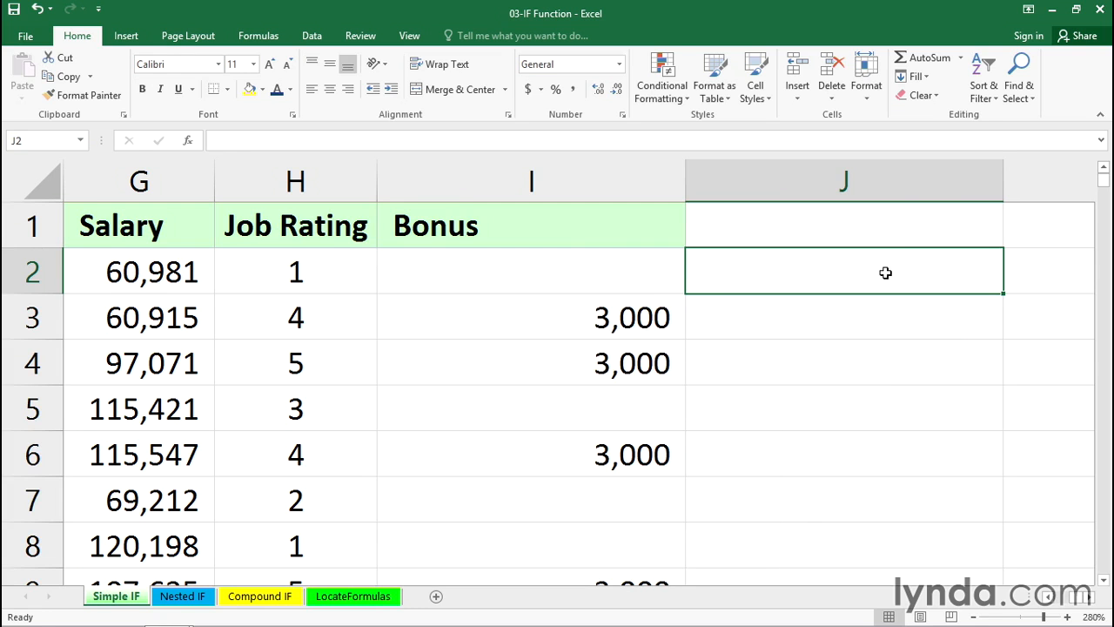
text(3000)
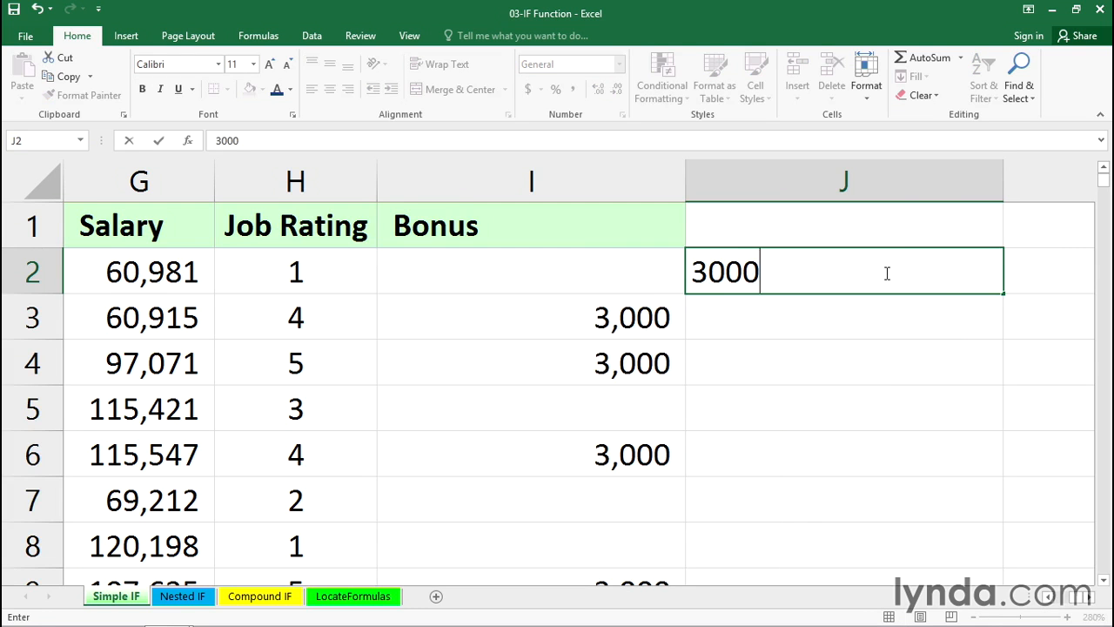
key(Return)
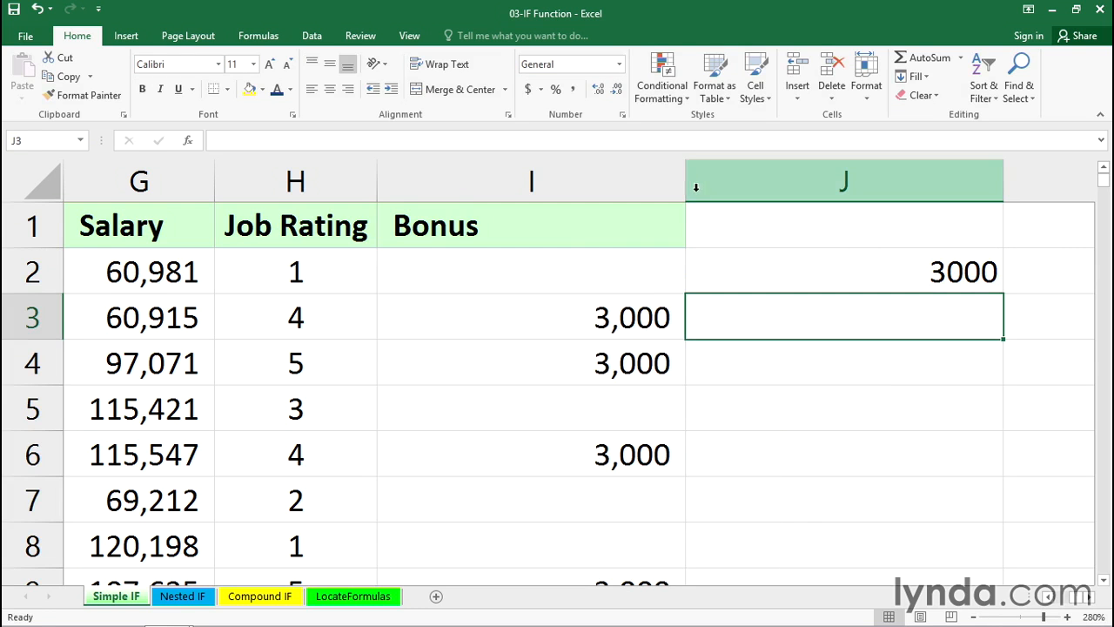
Replace 3000 in I2's formula with the absolute reference $J$2 and copy the formula down the Bonus column.
drag(687, 183, 791, 176)
click(942, 263)
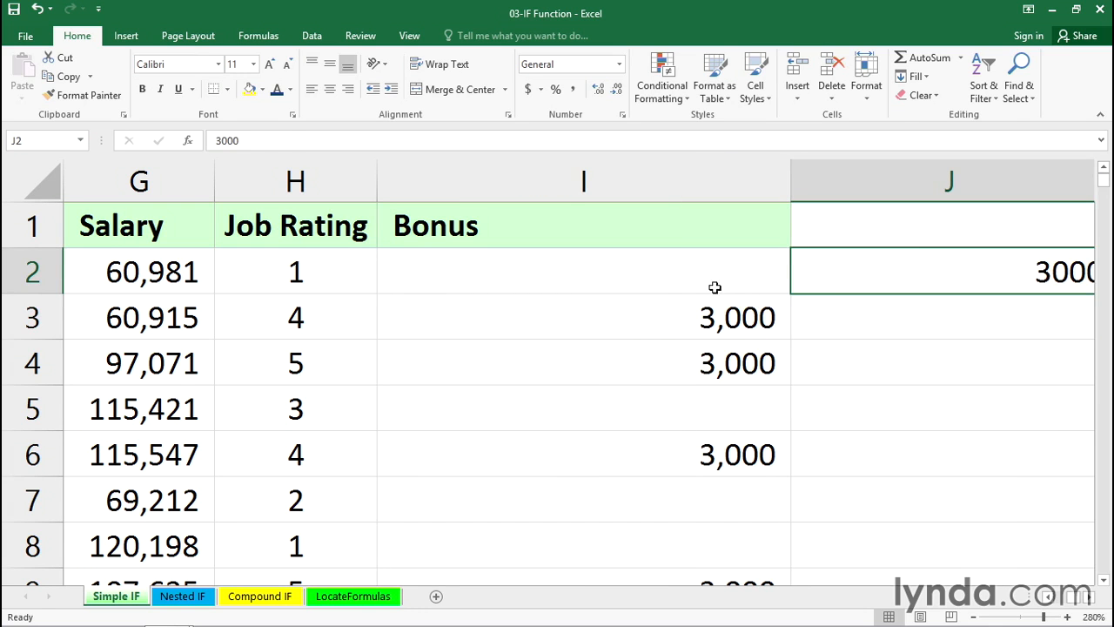
click(664, 274)
double_click(664, 274)
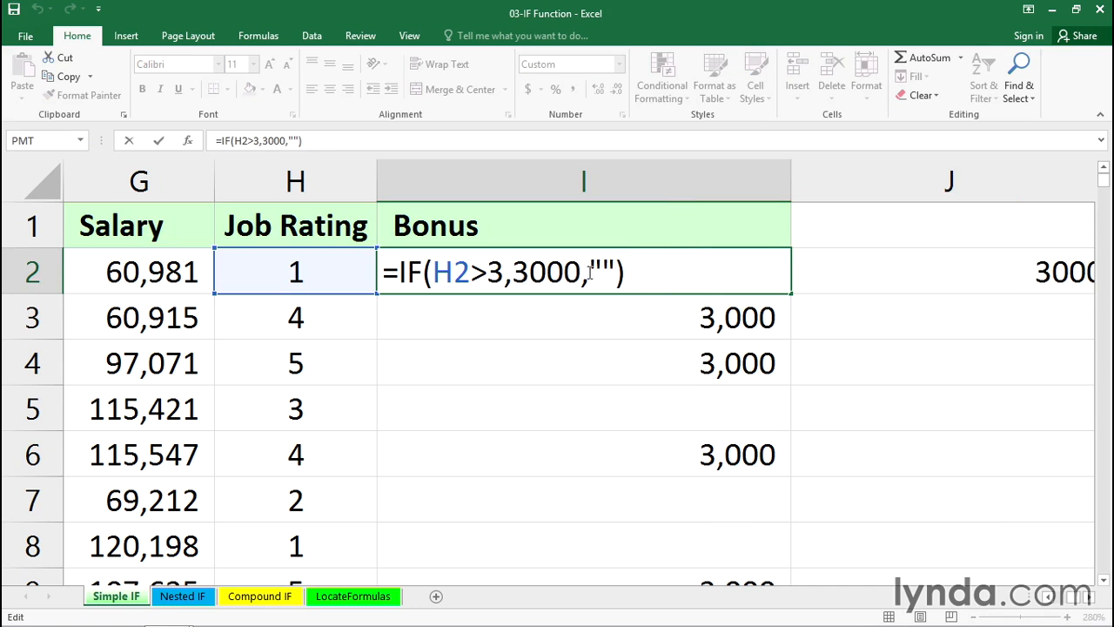
drag(580, 271, 513, 271)
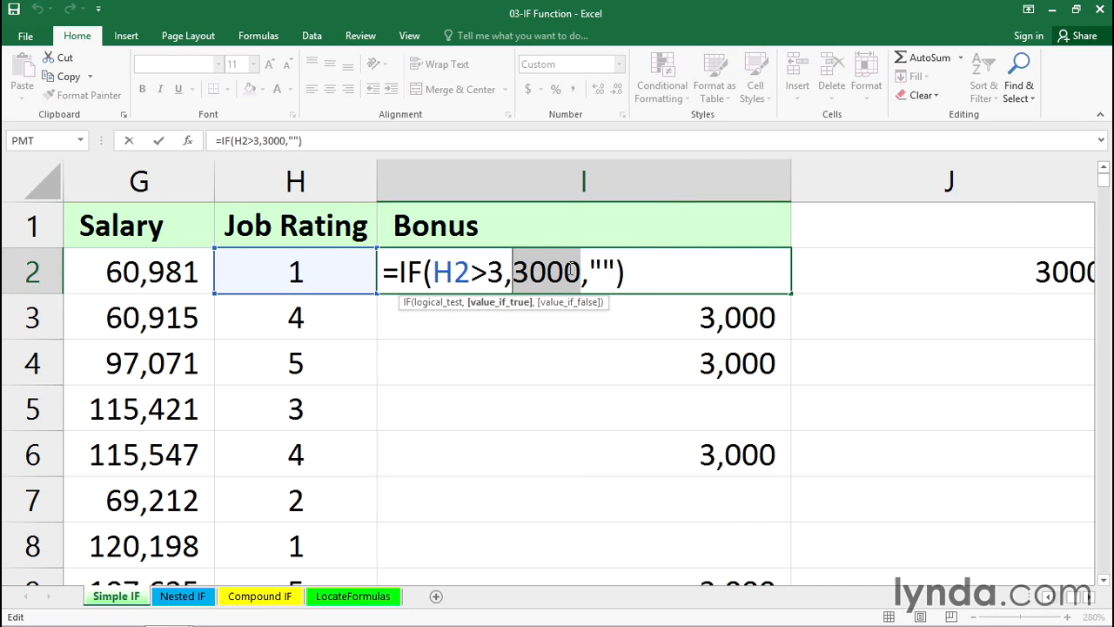
click(816, 271)
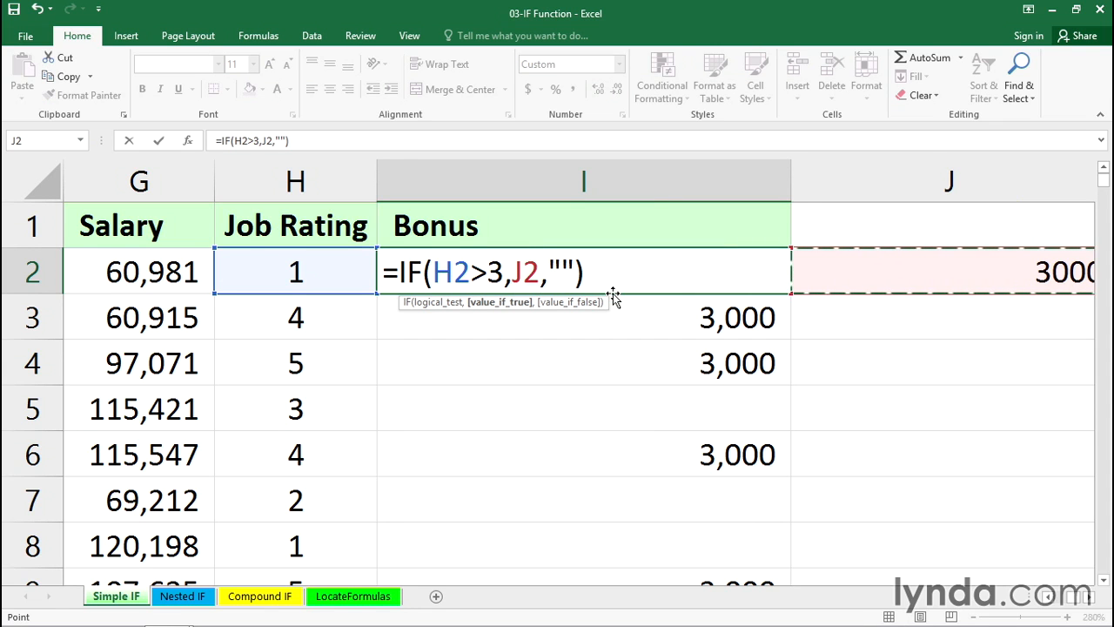
key(F4)
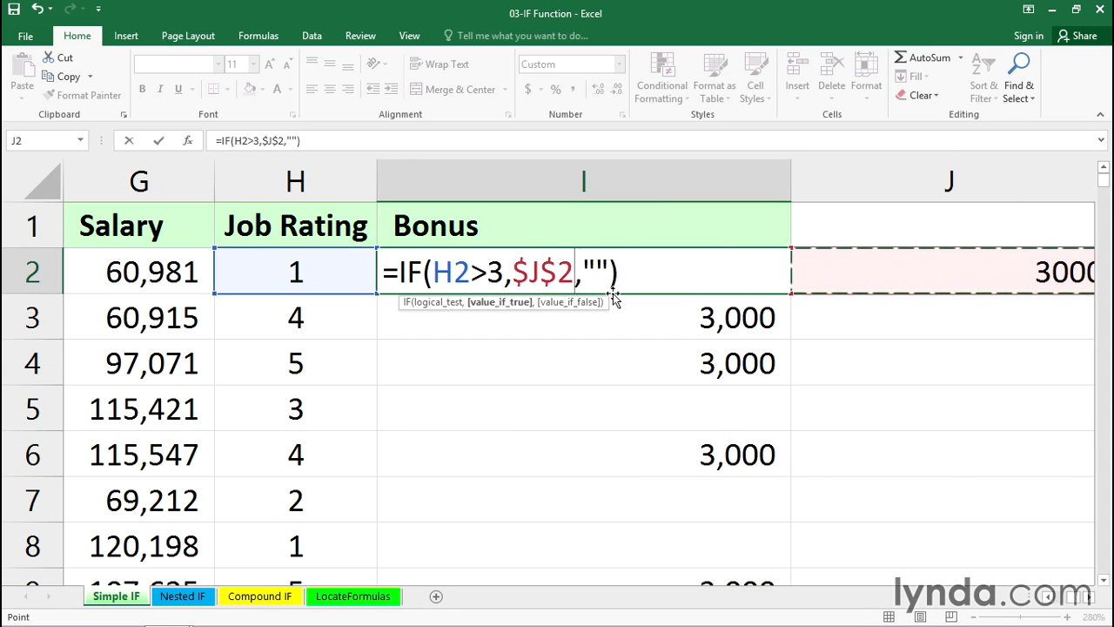
key(ctrl+Return)
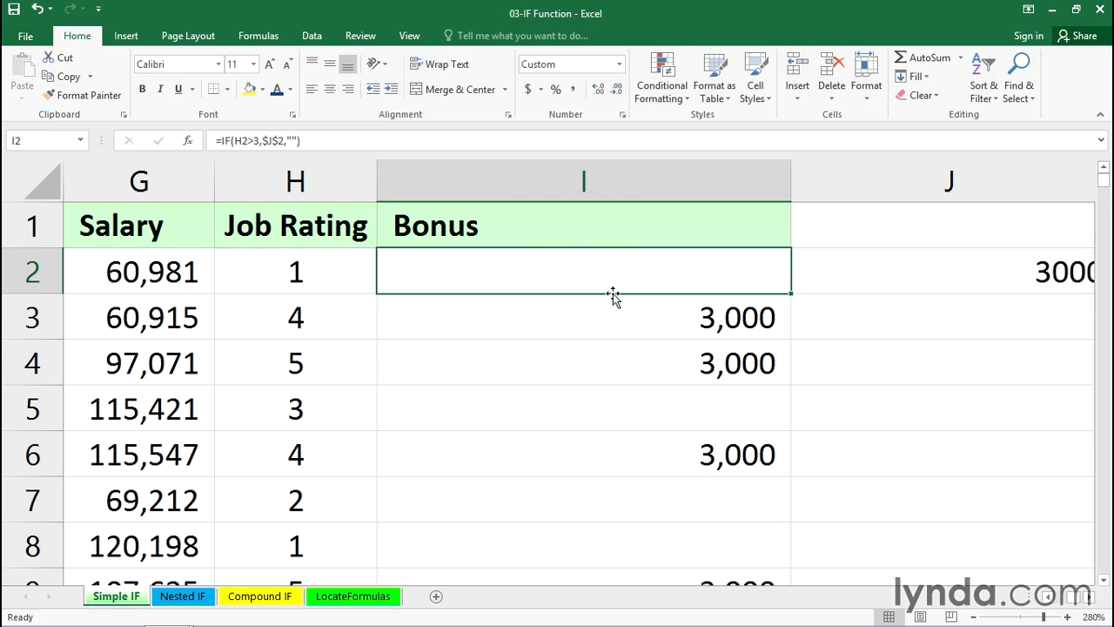
double_click(790, 296)
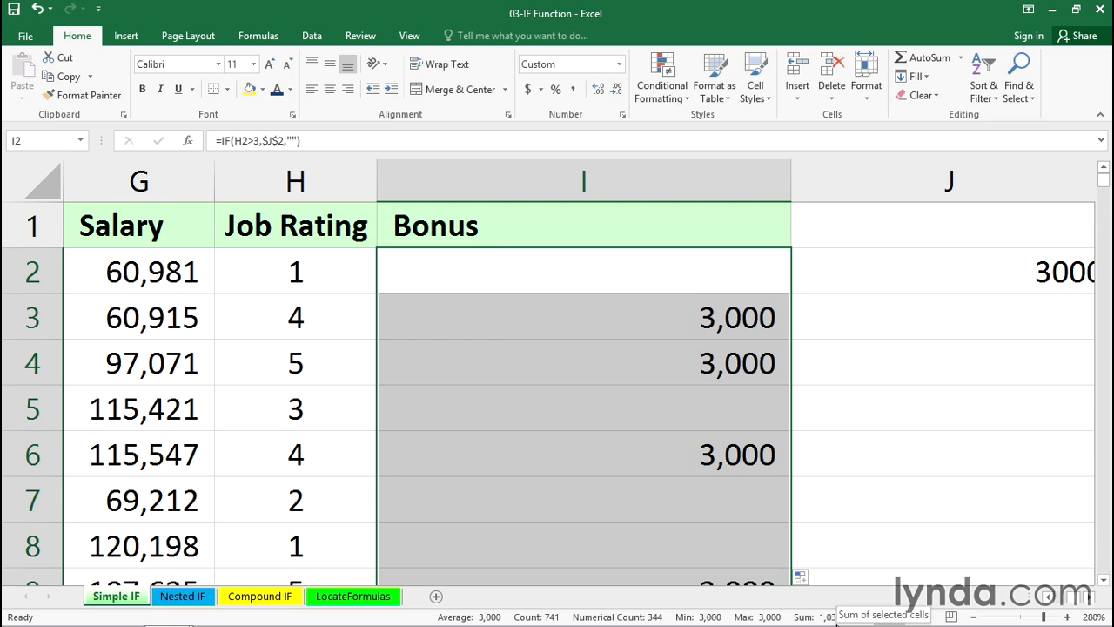
Set the bonus amount in cell J2 to 2800.
click(879, 276)
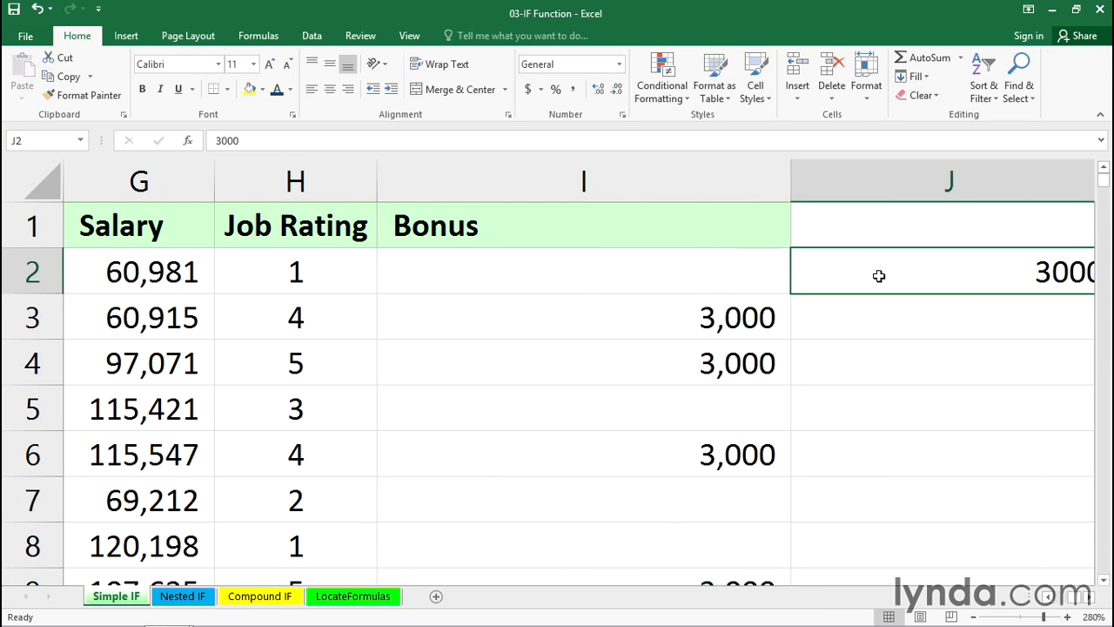
text(28)
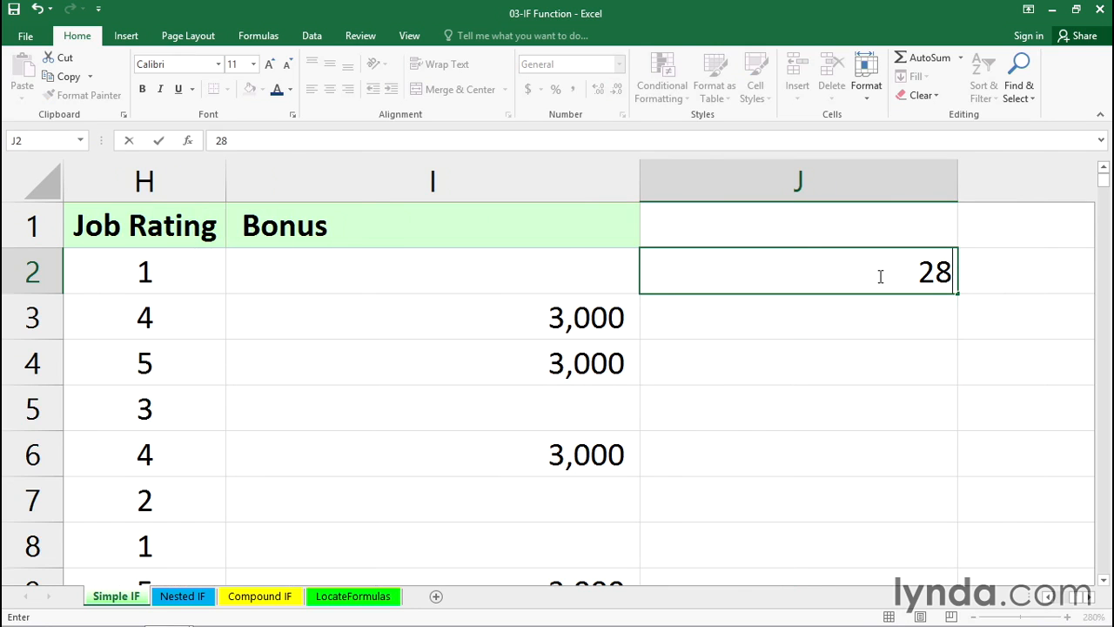
text(00)
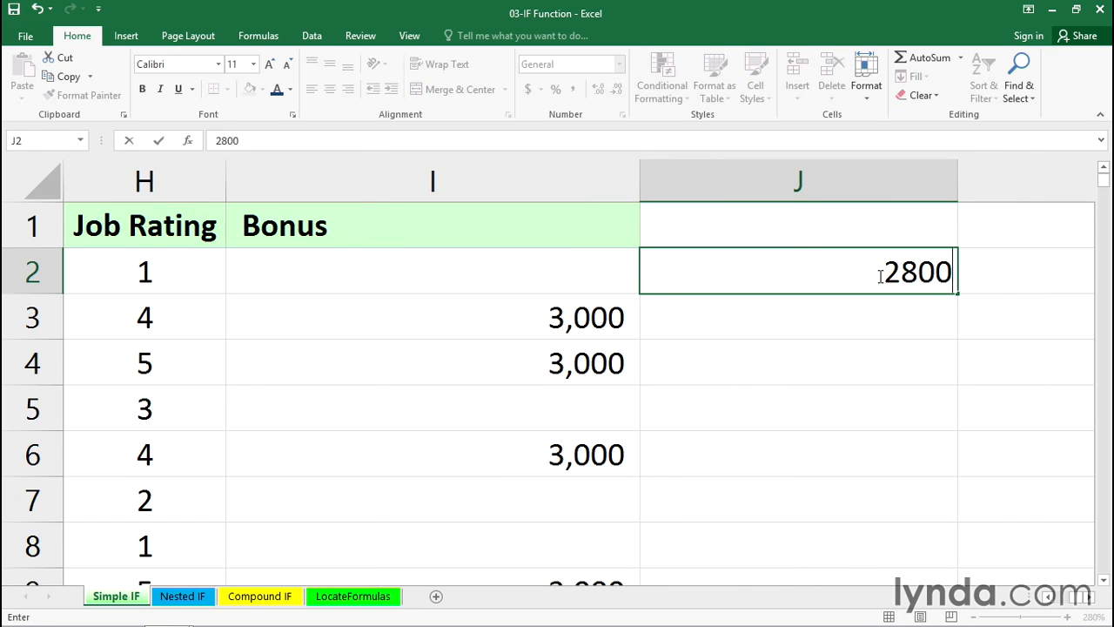
key(Return)
Check the sum of the recalculated Bonus column.
click(570, 189)
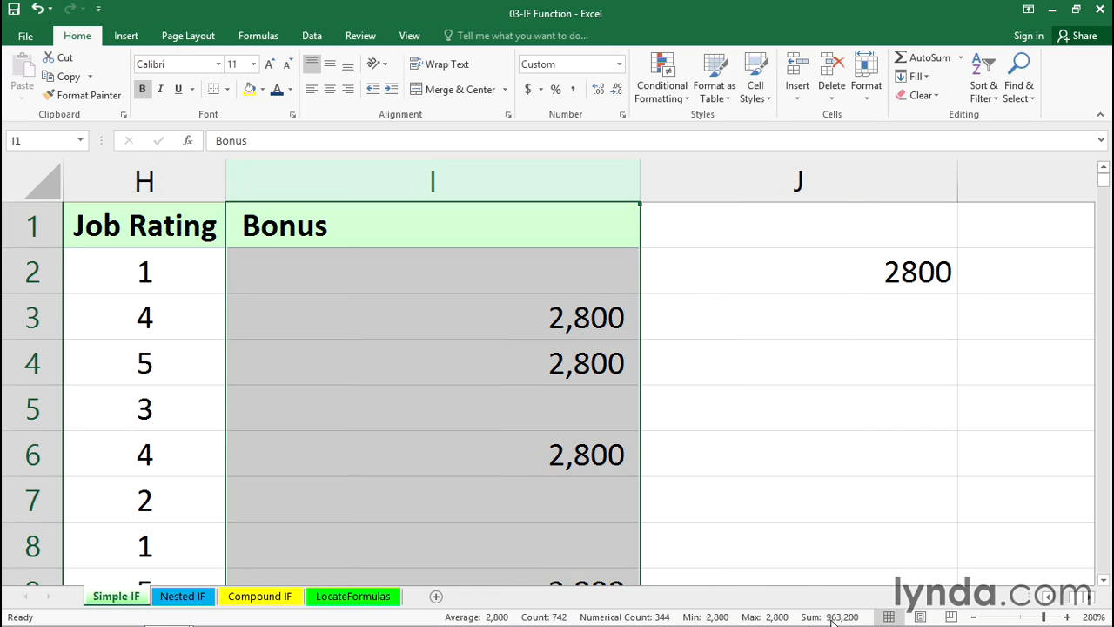
click(836, 279)
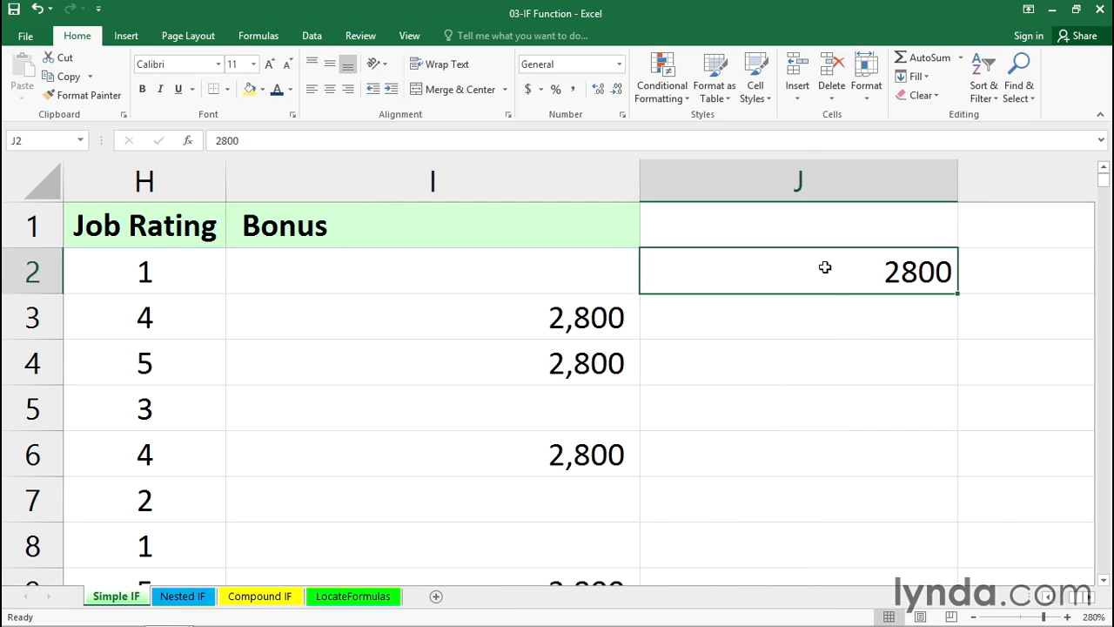
click(587, 222)
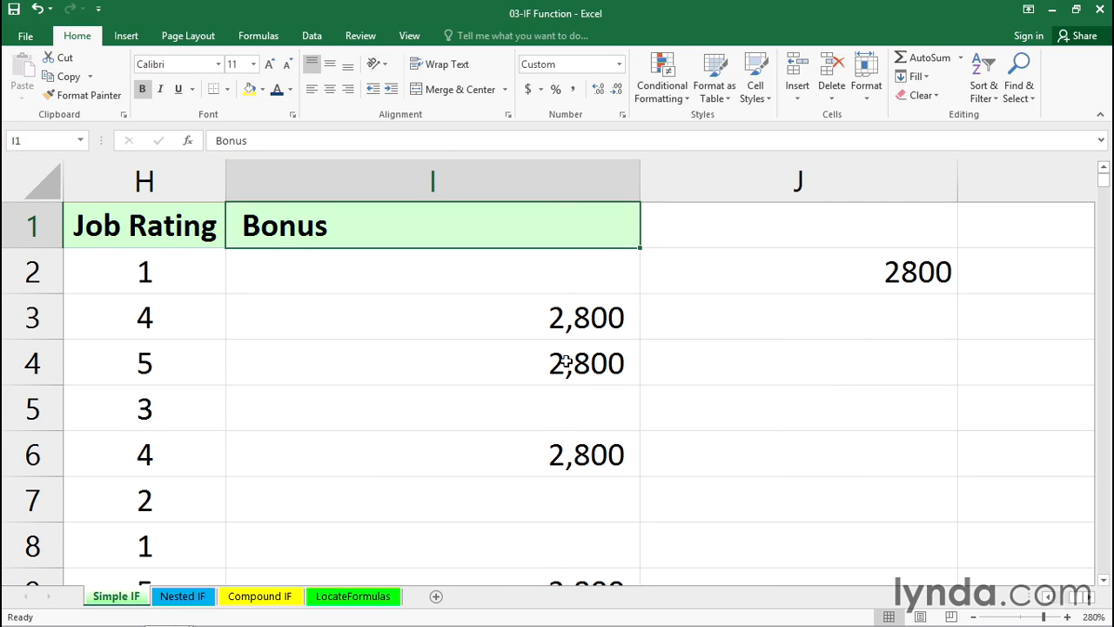
Examine the logical test, value-if-true and value-if-false arguments of the IF formula in cell I2, then leave editing without saving changes.
click(546, 280)
double_click(547, 278)
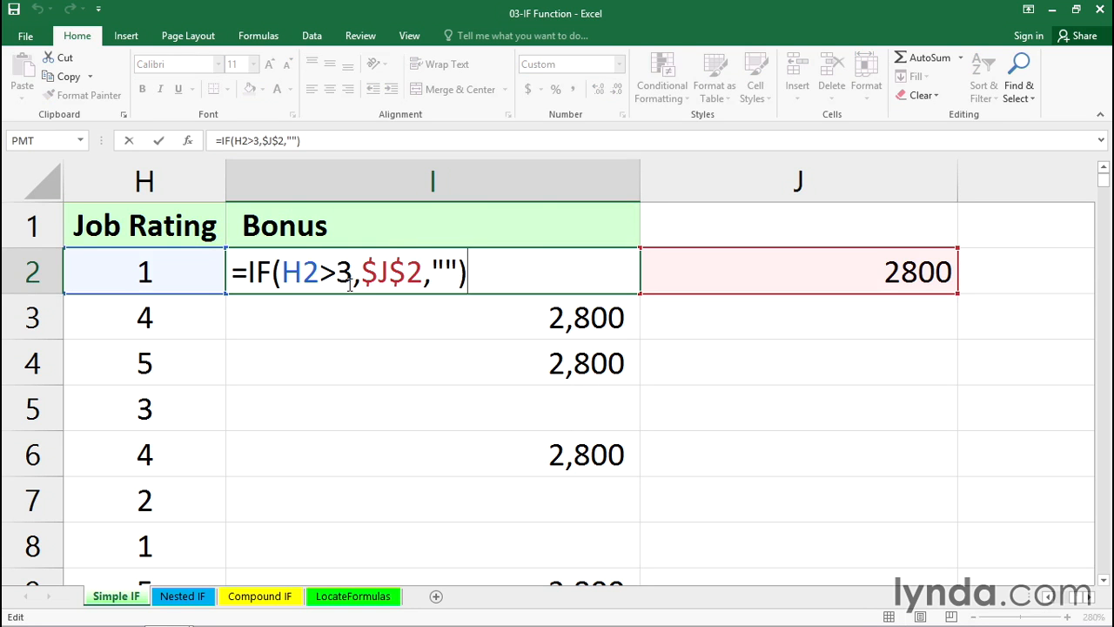
drag(353, 273, 281, 272)
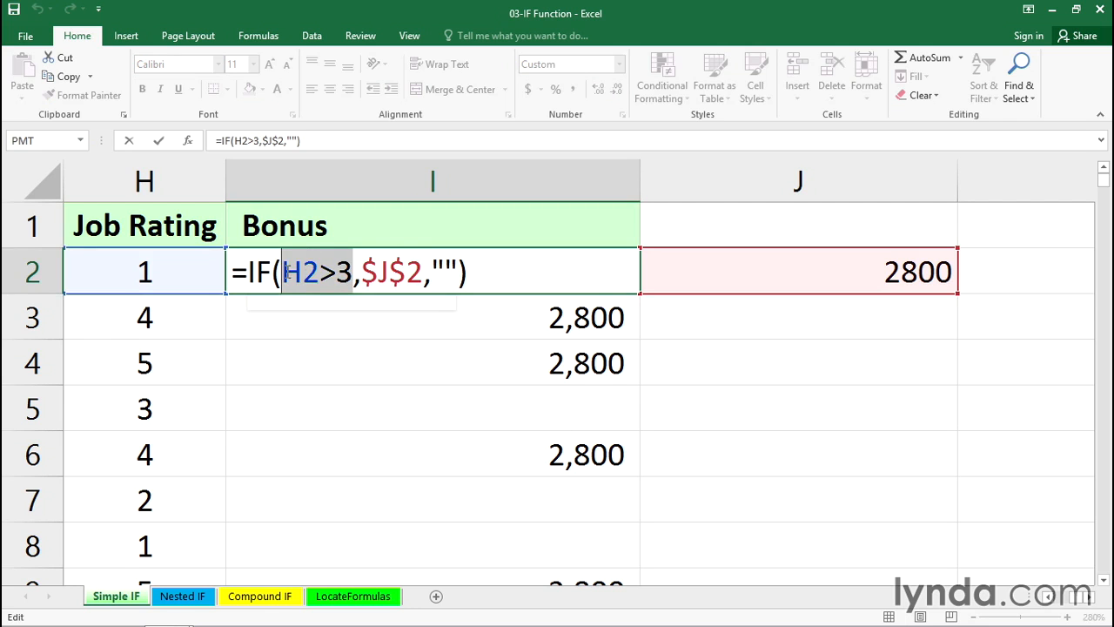
drag(422, 264, 366, 266)
drag(459, 265, 437, 266)
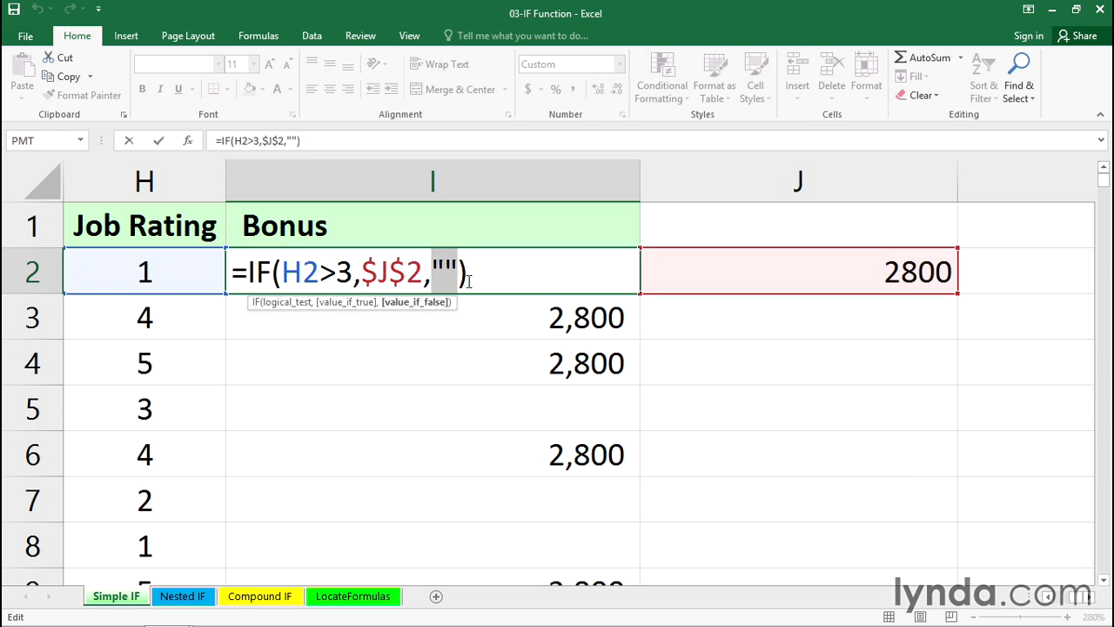
click(688, 400)
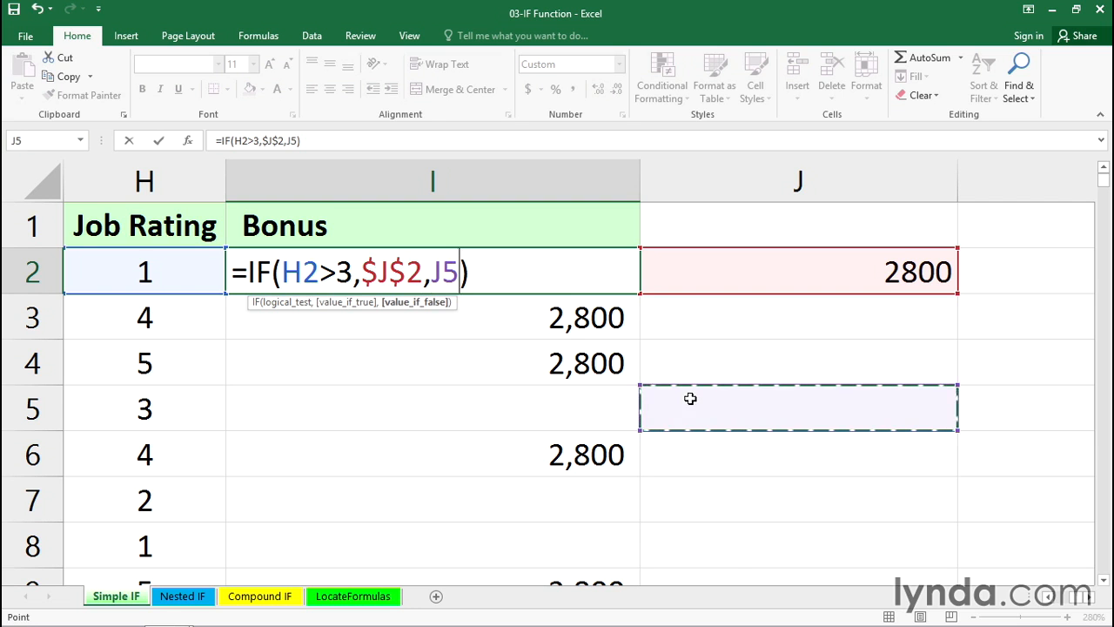
key(Escape)
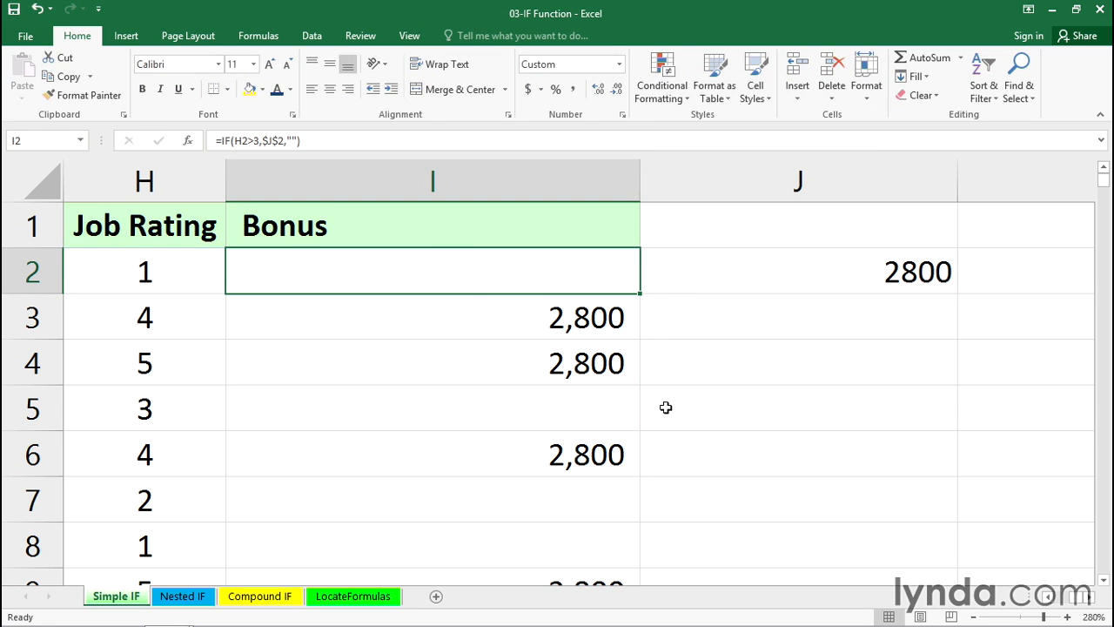
AutoFit the width of the Bonus column to its contents.
double_click(638, 185)
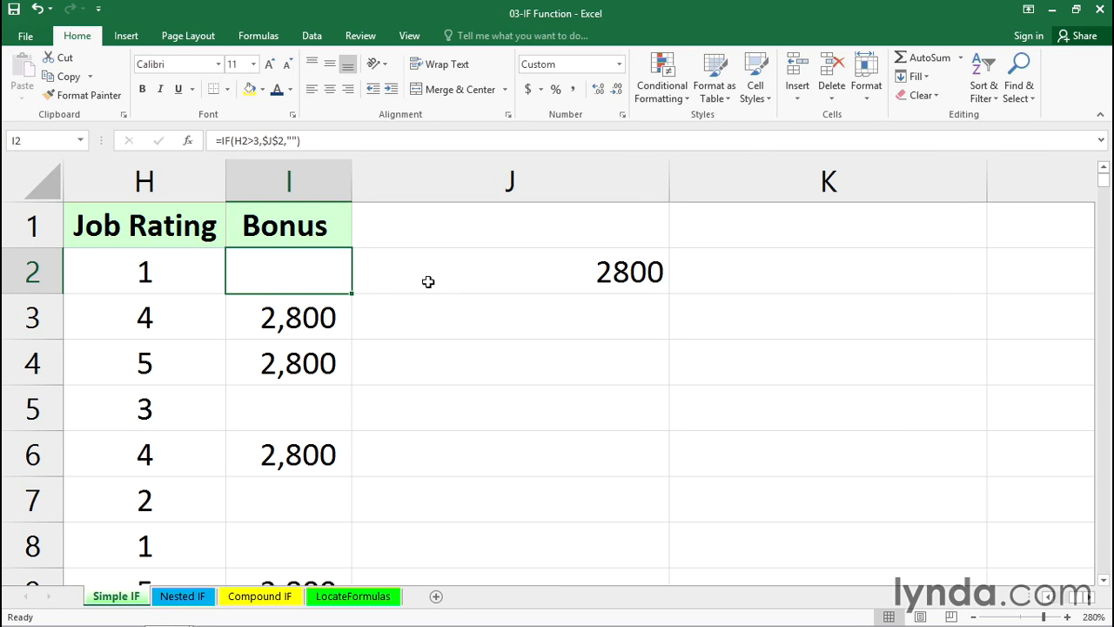